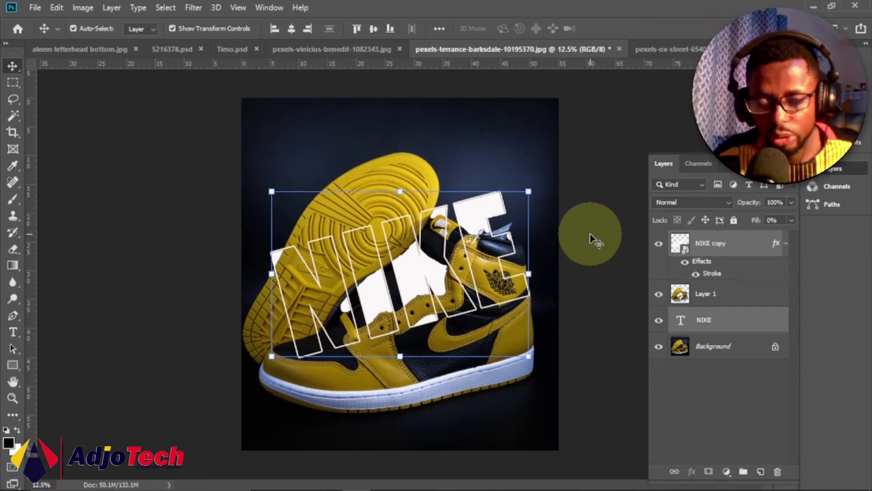
- Raise the yellow sneaker's outlined NIKE text slightly, then reposition the PIZZA text on the pizza photo
left_click_drag(443, 238, 424, 237)
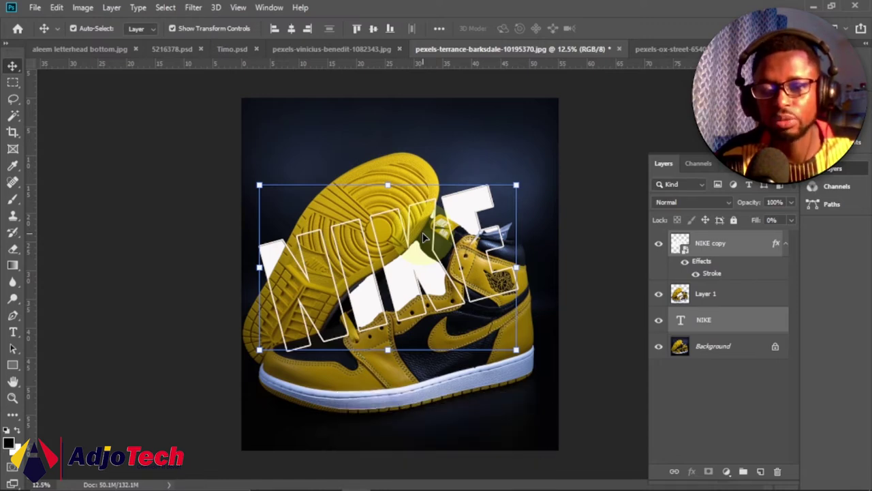
left_click(335, 49)
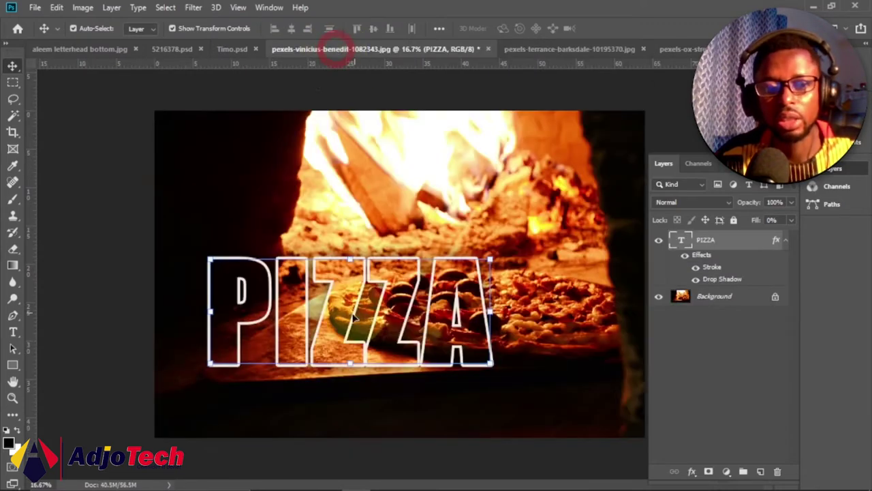
left_click_drag(295, 322, 276, 355)
- Reposition the NIKE text on the blue sneaker, then return to the yellow sneaker document
left_click(677, 47)
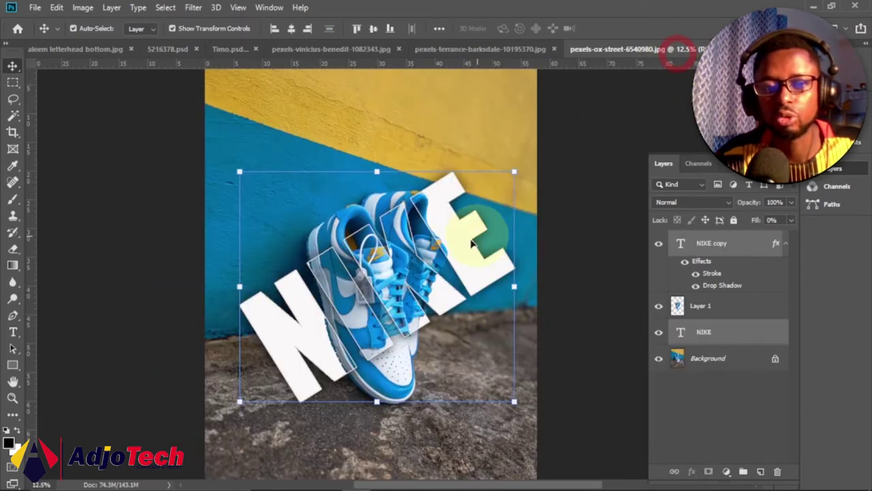
left_click_drag(448, 239, 440, 220)
left_click(430, 50)
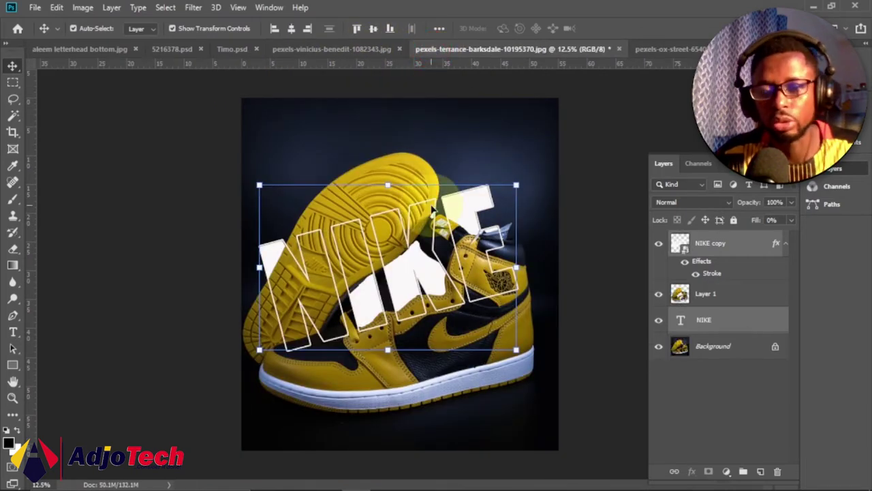
- Delete Layer 1 and the NIKE layers, then copy the Select Subject shoe onto a new Layer 1
left_click(738, 297, "ctrl")
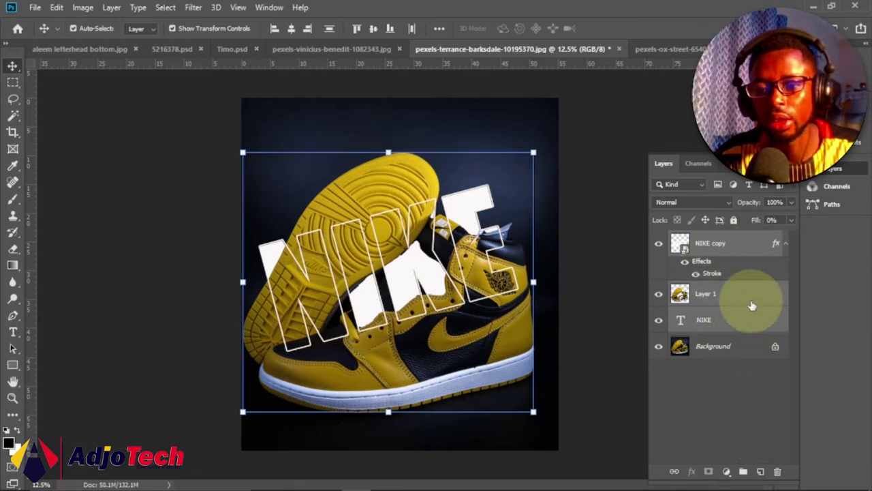
left_click_drag(749, 298, 778, 471)
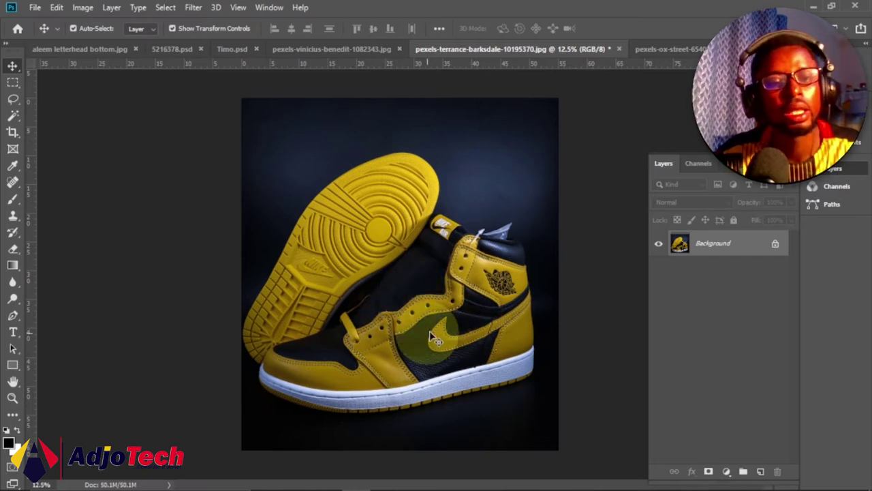
left_click(167, 8)
left_click(190, 158)
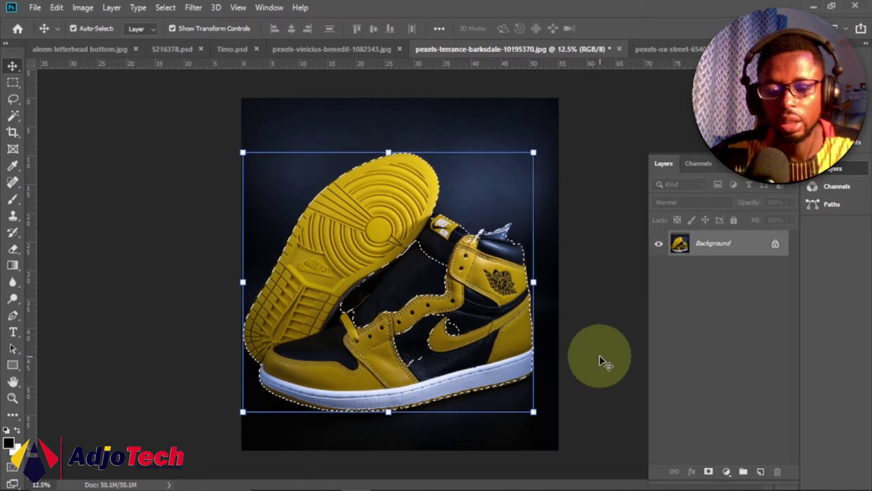
key("ctrl+j")
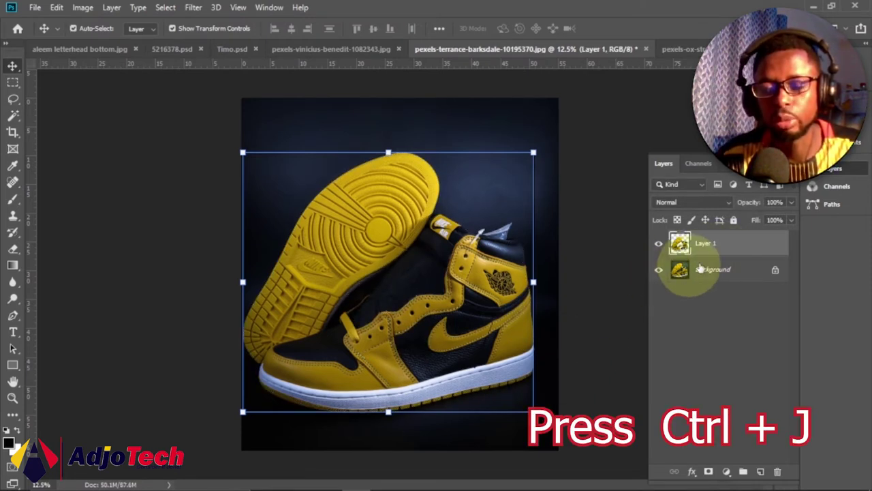
- Add a white Impact NIKE text layer above the shoe layer
left_click(609, 292)
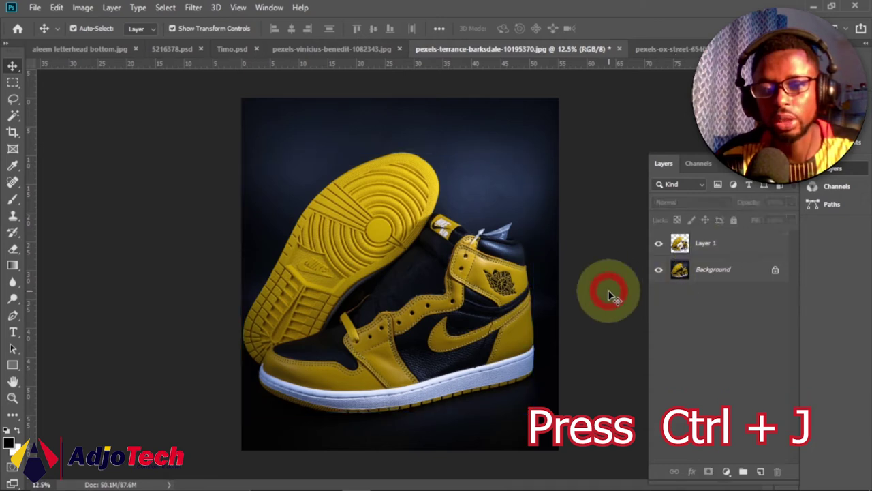
left_click(14, 333)
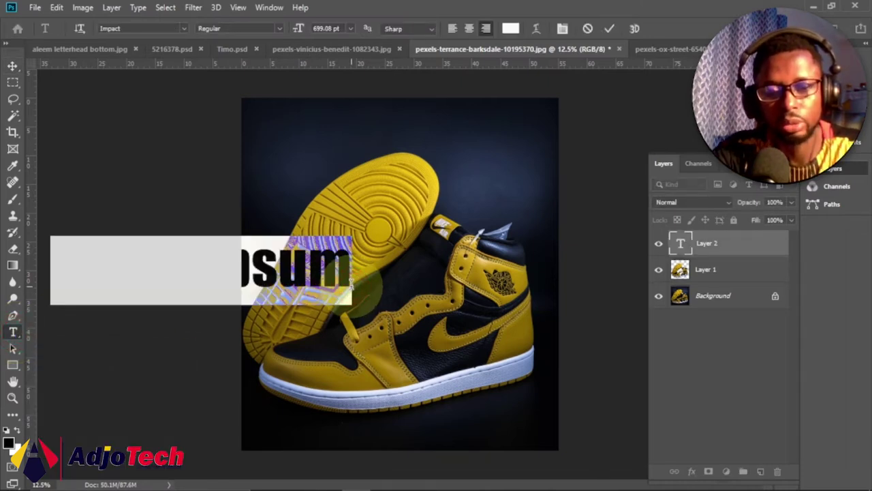
type("NIKE")
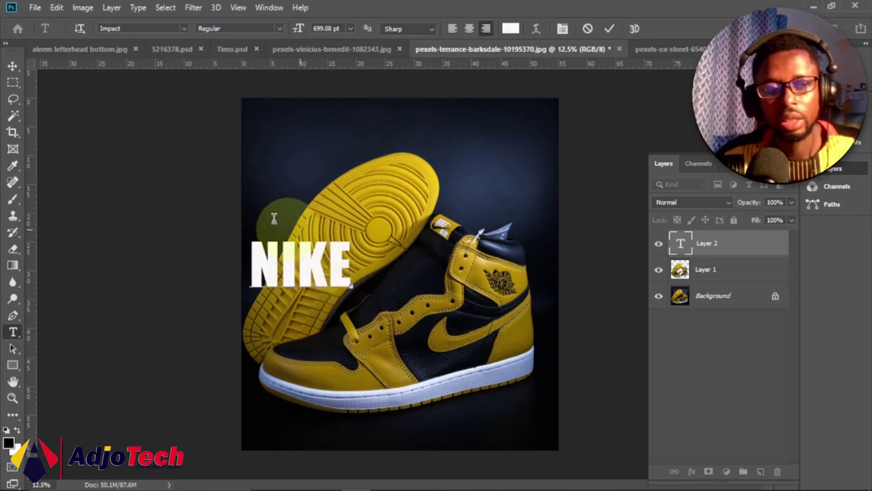
left_click(11, 67)
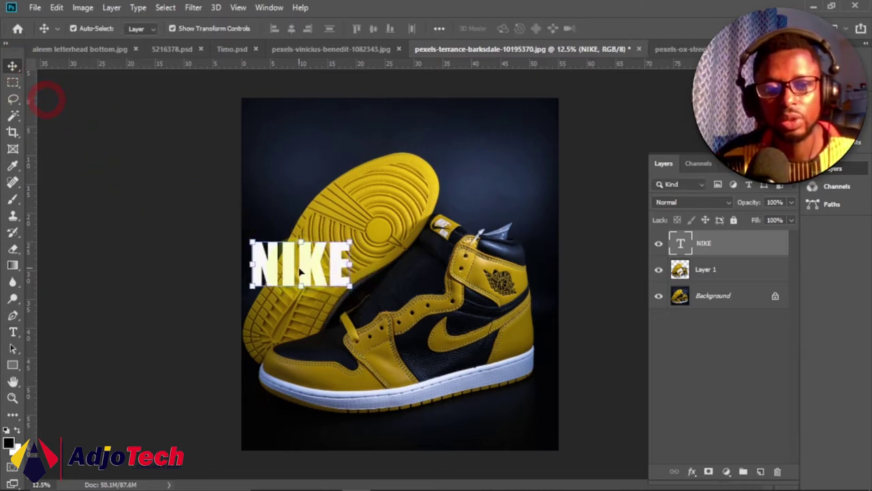
- Position NIKE across the shoe, scaled to 234.48% and rotated about -14.7°
left_click_drag(300, 267, 374, 246)
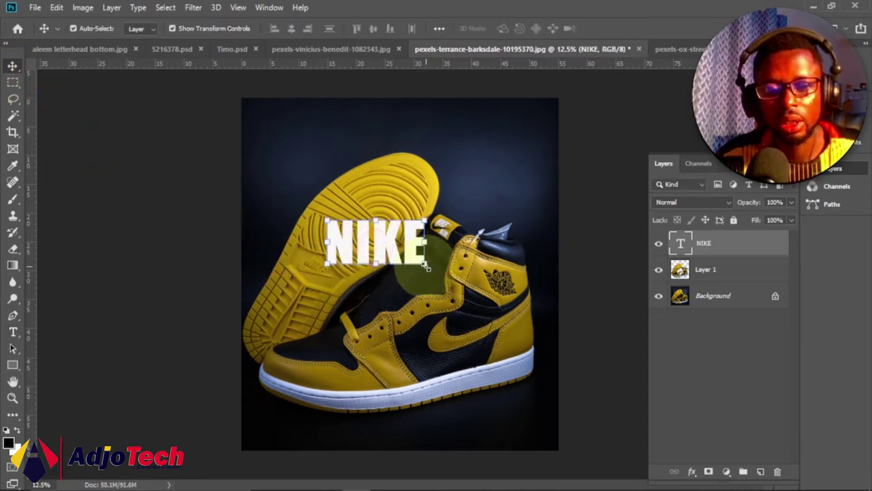
left_click_drag(427, 267, 491, 306)
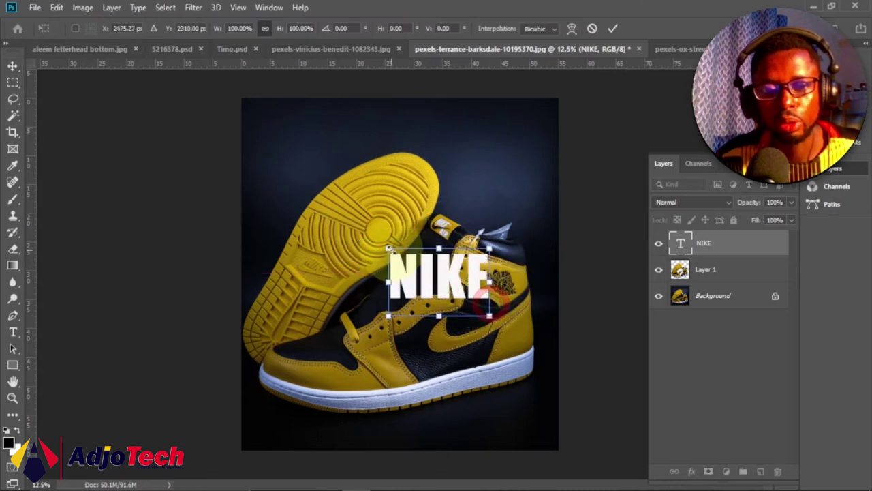
left_click_drag(388, 249, 272, 167)
left_click_drag(490, 316, 509, 329)
left_click_drag(395, 245, 398, 272)
left_click_drag(517, 184, 502, 144)
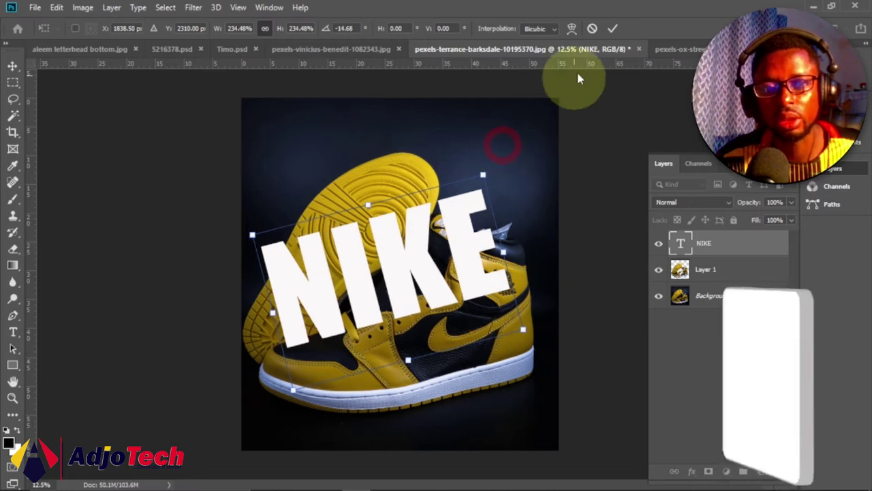
left_click(611, 28)
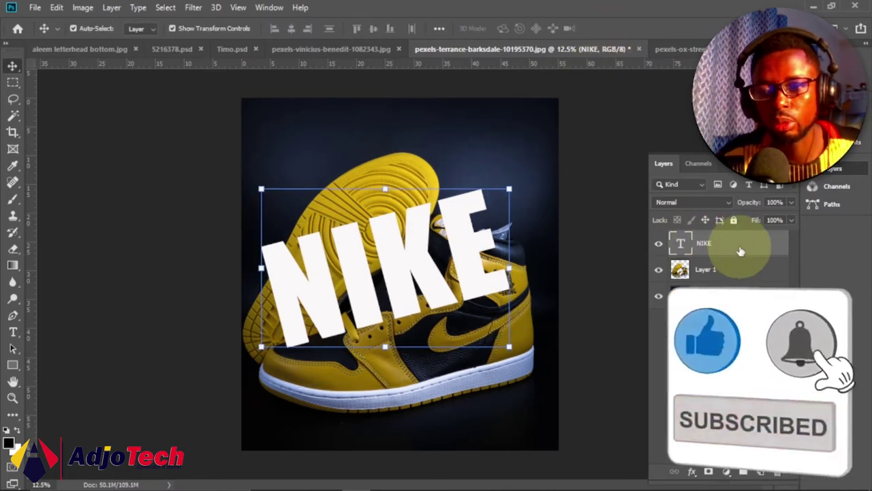
- Put the original NIKE below Layer 1 and convert the NIKE copy above it to a smart object
left_click_drag(741, 247, 740, 279)
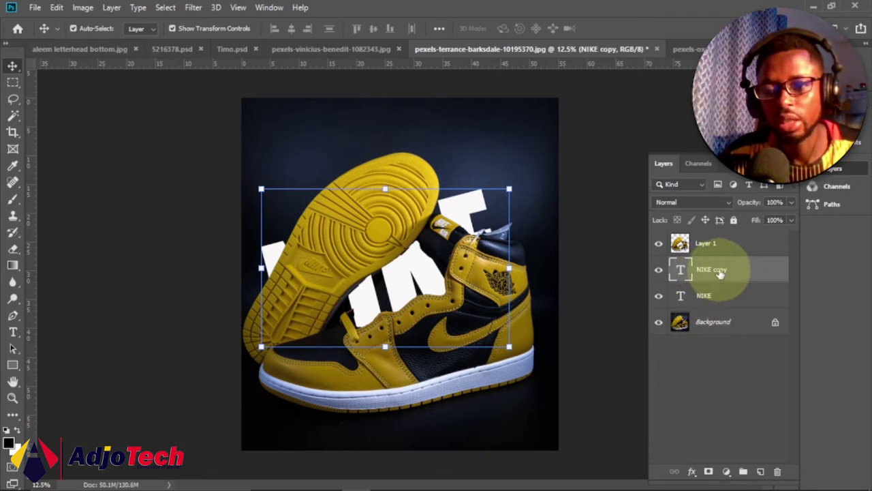
left_click_drag(720, 272, 716, 235)
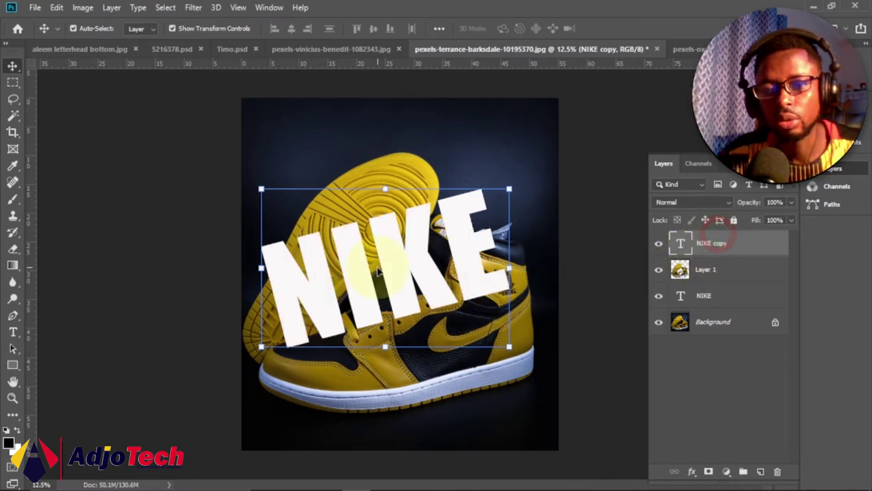
right_click(746, 246)
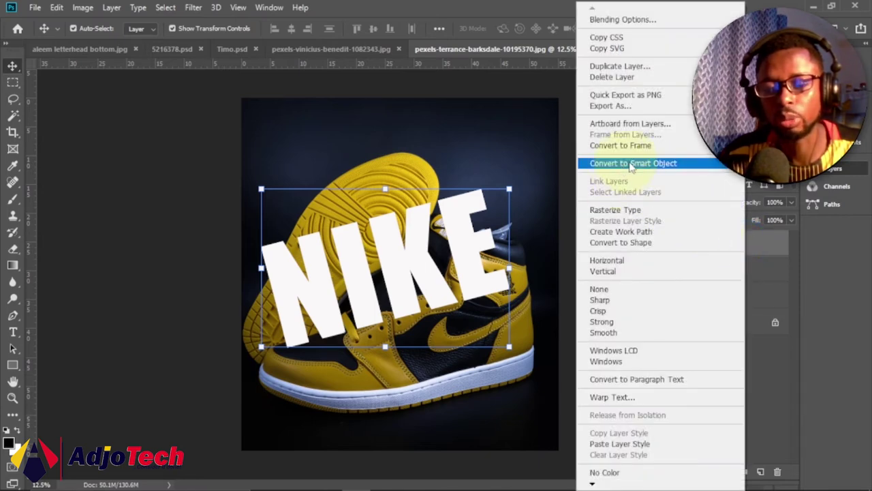
left_click(633, 164)
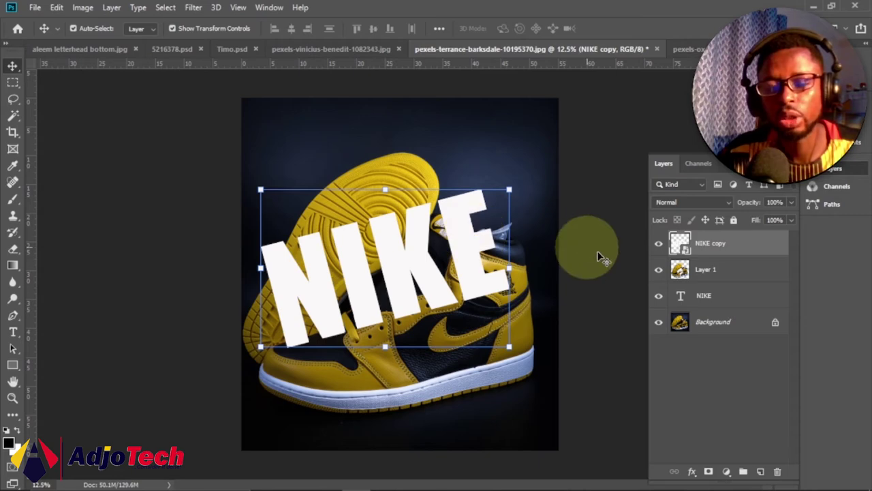
- Set NIKE copy's Fill Opacity to 0% in its Layer Style Advanced Blending settings
double_click(757, 249)
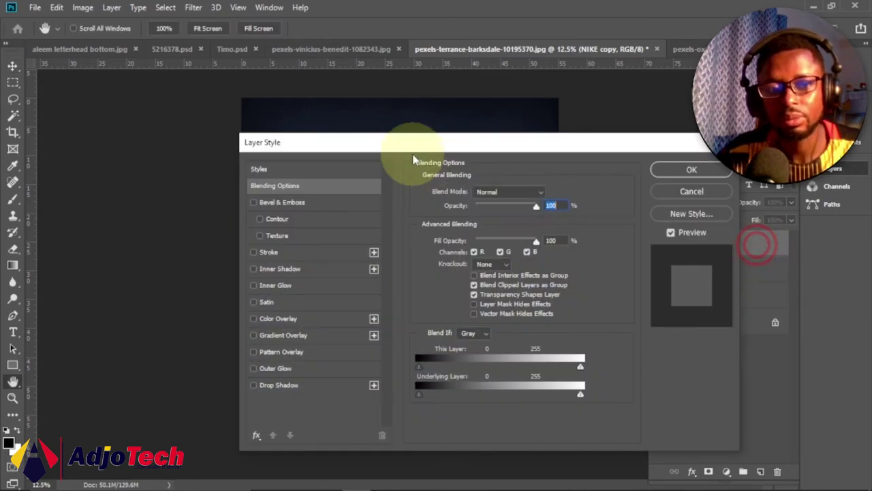
left_click_drag(443, 144, 651, 125)
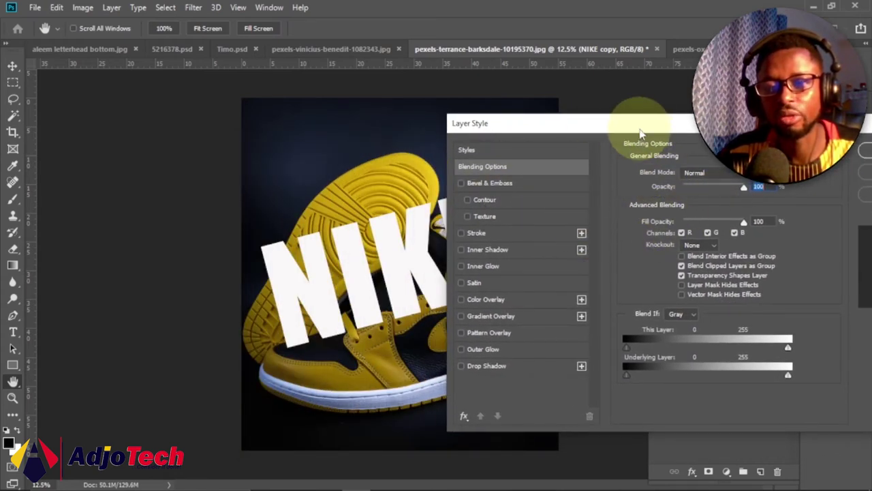
left_click_drag(640, 130, 657, 105)
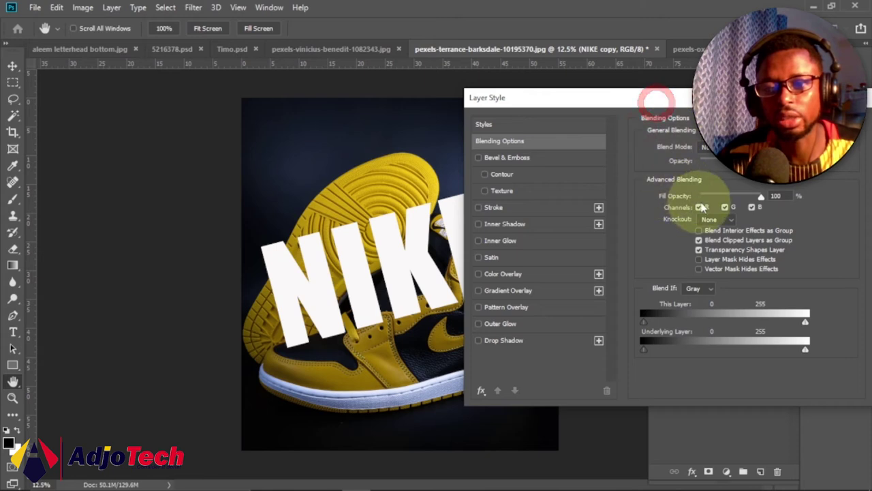
left_click_drag(758, 200, 700, 198)
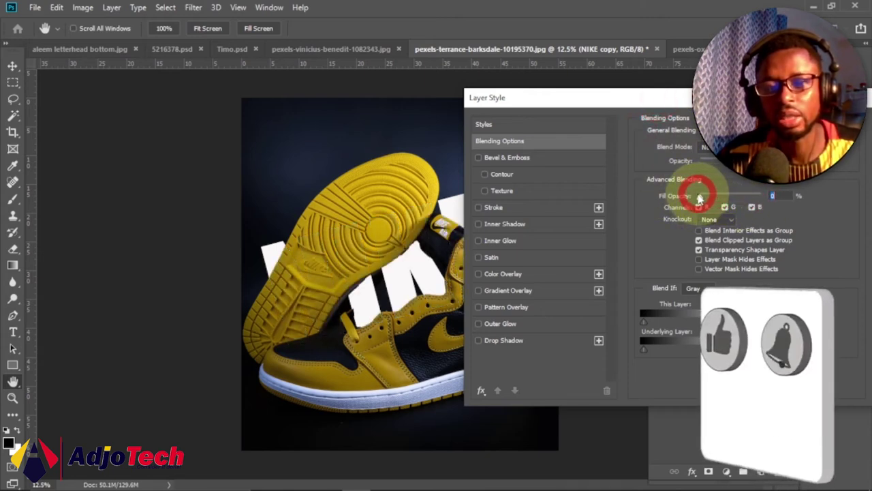
left_click_drag(629, 106, 681, 121)
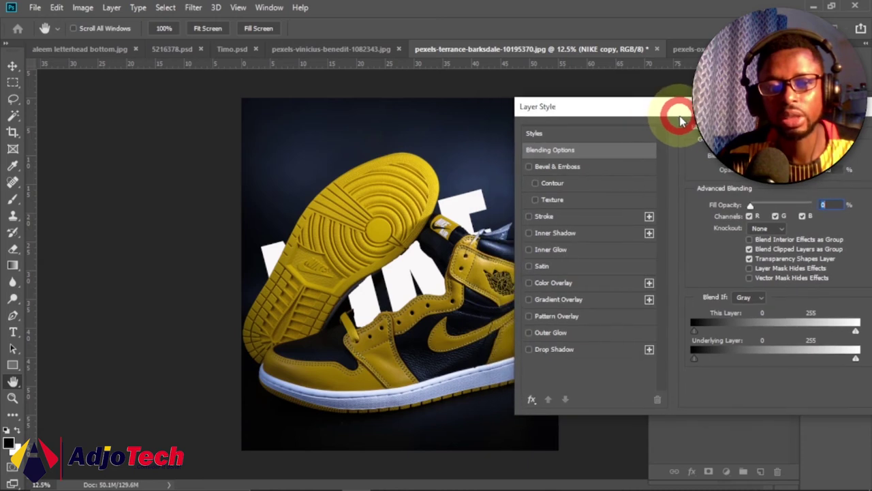
- Give NIKE copy a thick light Stroke and a Multiply Drop Shadow at 77% opacity, 177 px
left_click(545, 216)
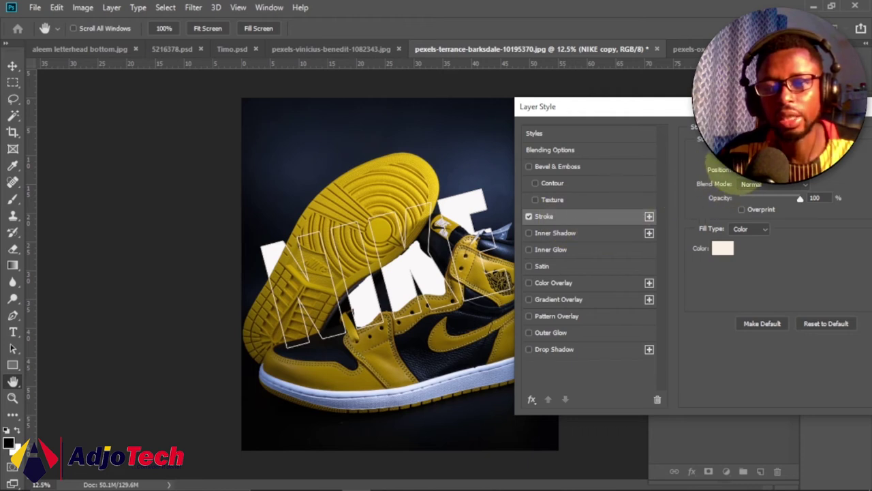
left_click_drag(714, 162, 743, 167)
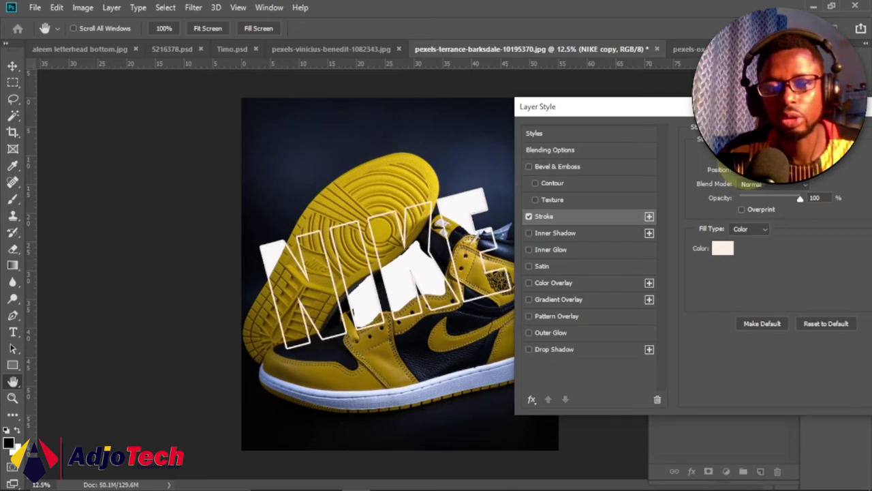
left_click(563, 353)
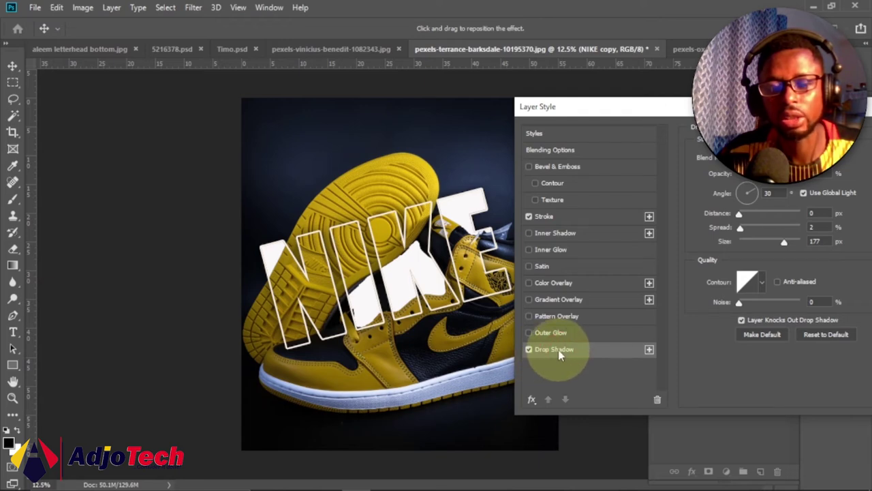
left_click_drag(710, 108, 491, 118)
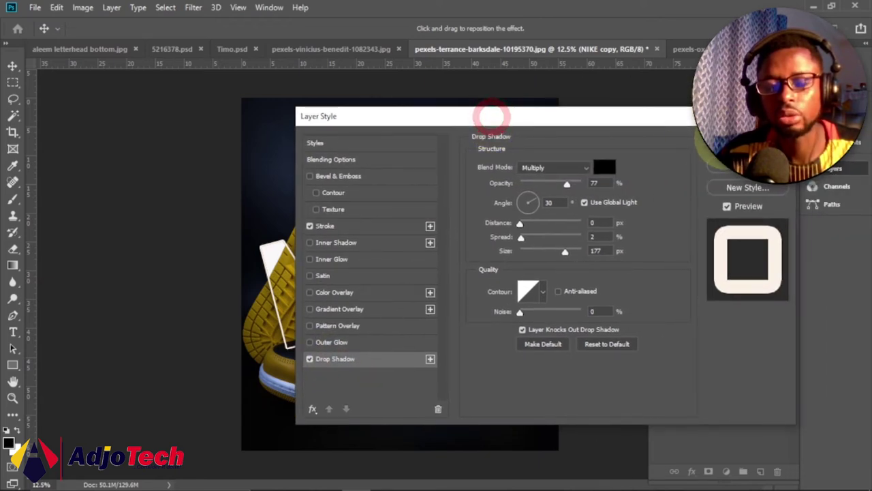
- Apply the NIKE copy effects and move both NIKE layers together to sit on the shoe
key("Return")
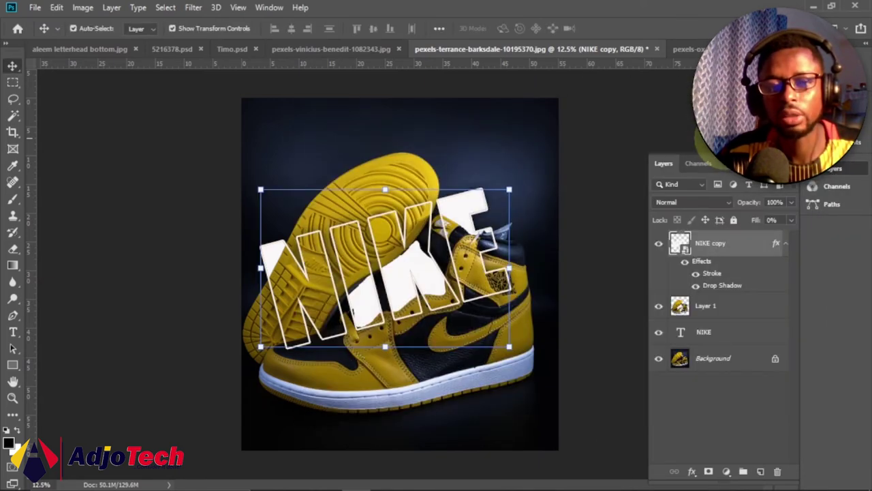
left_click(735, 332, "ctrl")
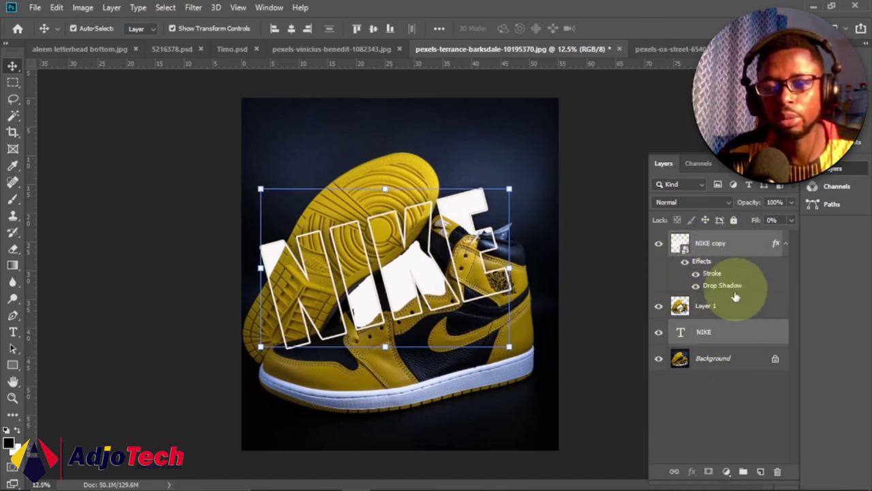
left_click_drag(385, 255, 421, 163)
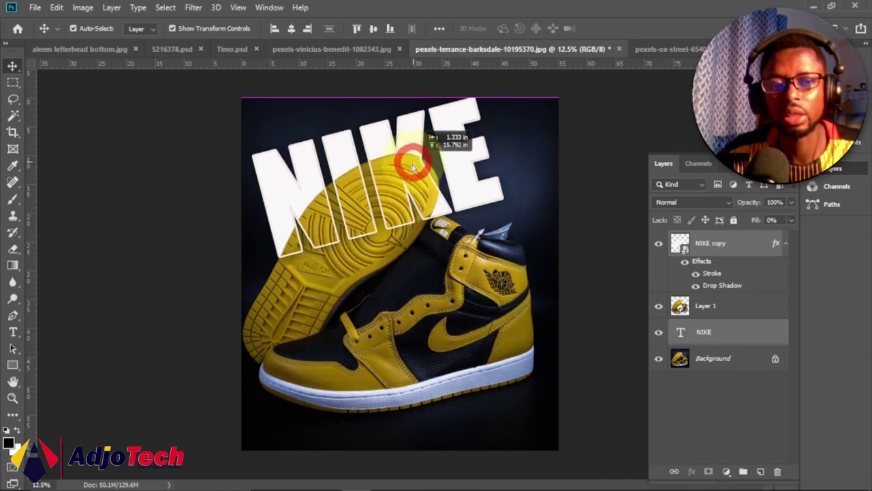
left_click_drag(409, 171, 424, 249)
- On the pizza photo, delete the old PIZZA text layer
left_click(354, 51)
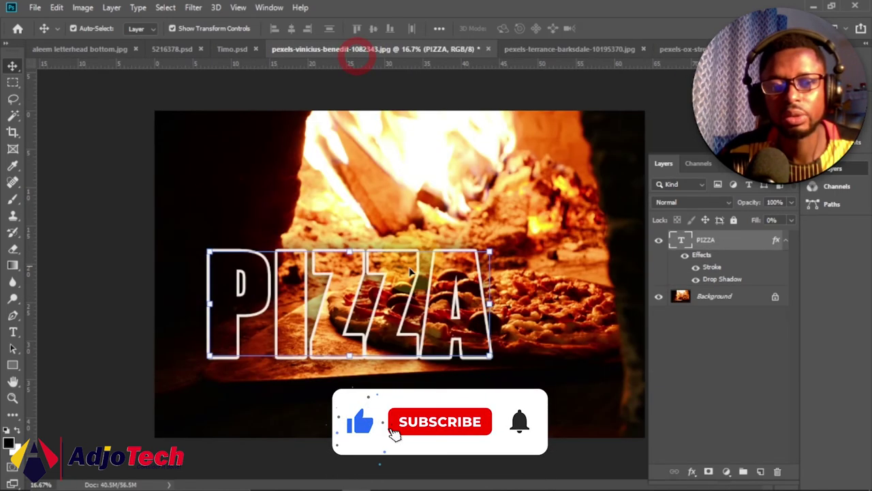
left_click_drag(417, 279, 462, 236)
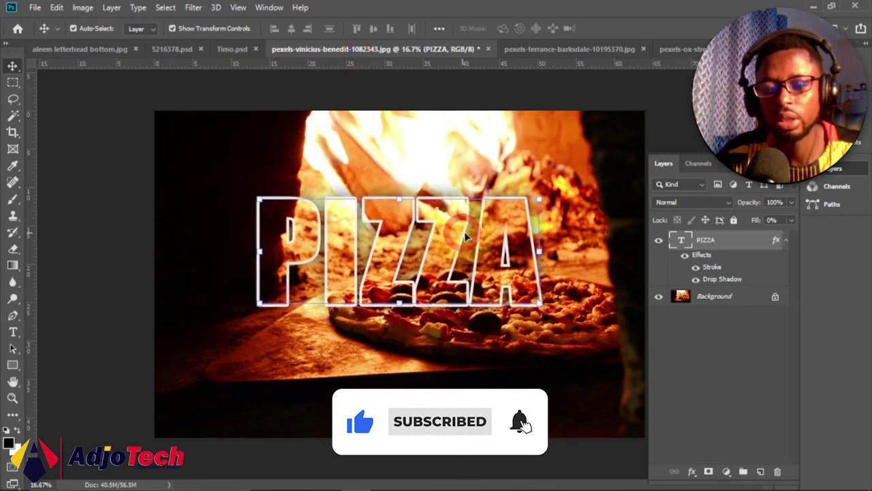
key("Delete")
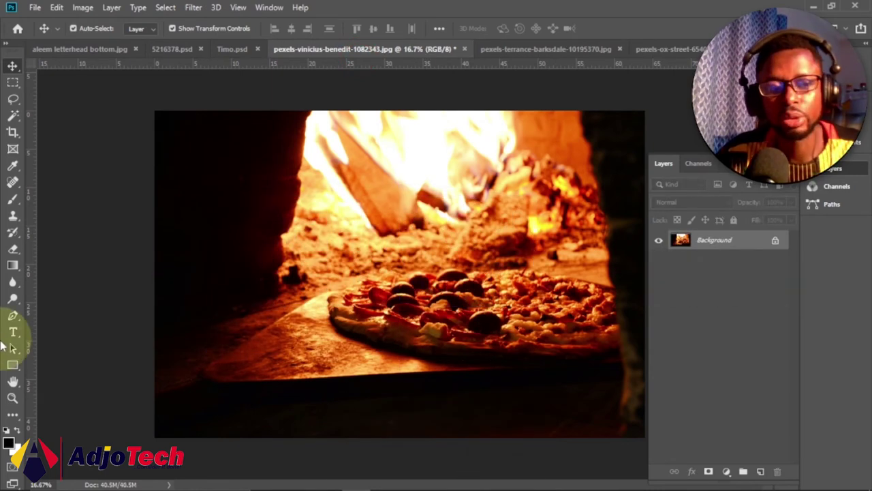
- Type a new white Impact PIZZA text layer on the photo
left_click(13, 335)
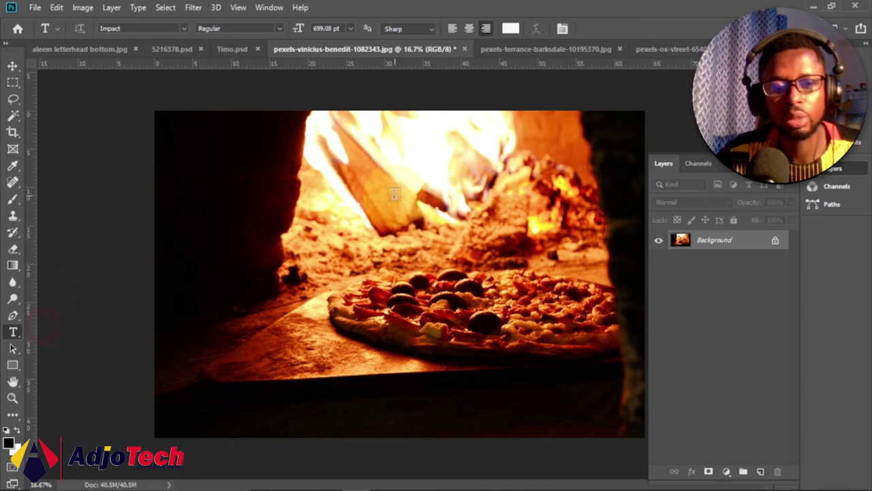
left_click(315, 263)
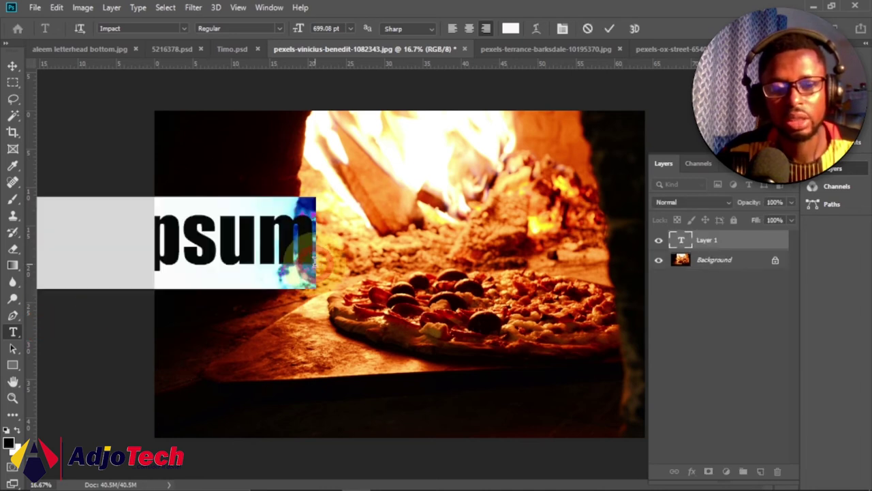
type("PIZZA")
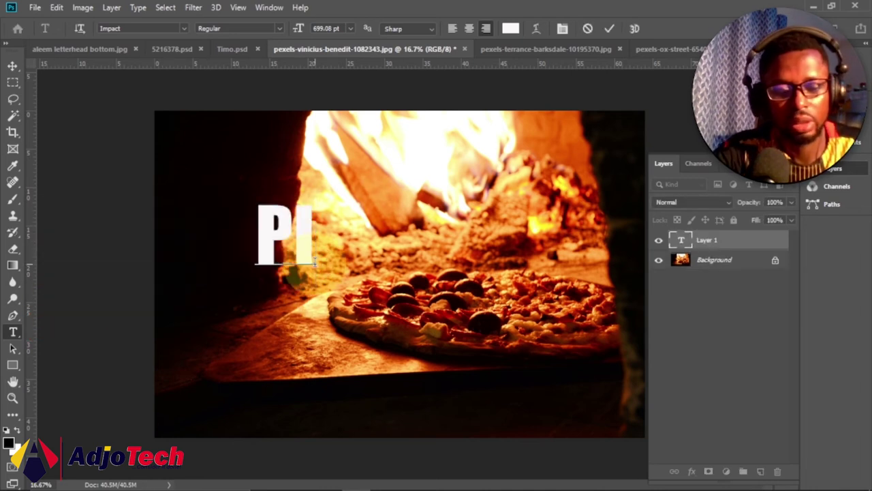
left_click(12, 62)
left_click(125, 208)
- Enlarge PIZZA to 212.75% and place it across the middle of the pizza
left_click_drag(233, 237, 334, 216)
left_click_drag(419, 247, 599, 319)
left_click_drag(407, 252, 409, 276)
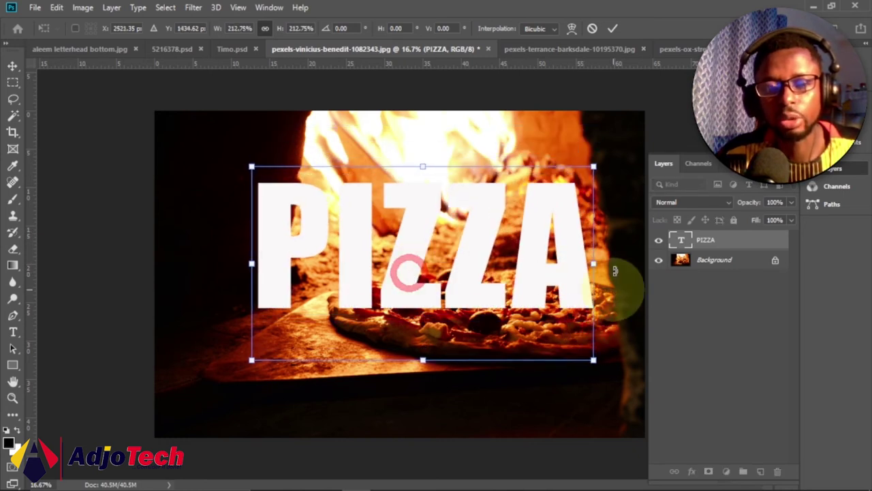
left_click(614, 31)
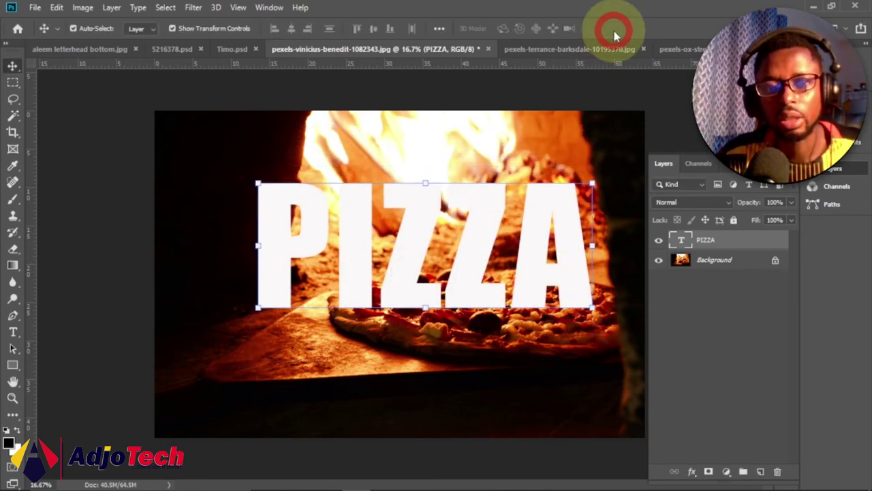
- Drop the PIZZA layer's Fill to 0% in the Layers panel and reselect the layer
left_click(791, 220)
left_click_drag(784, 236, 724, 239)
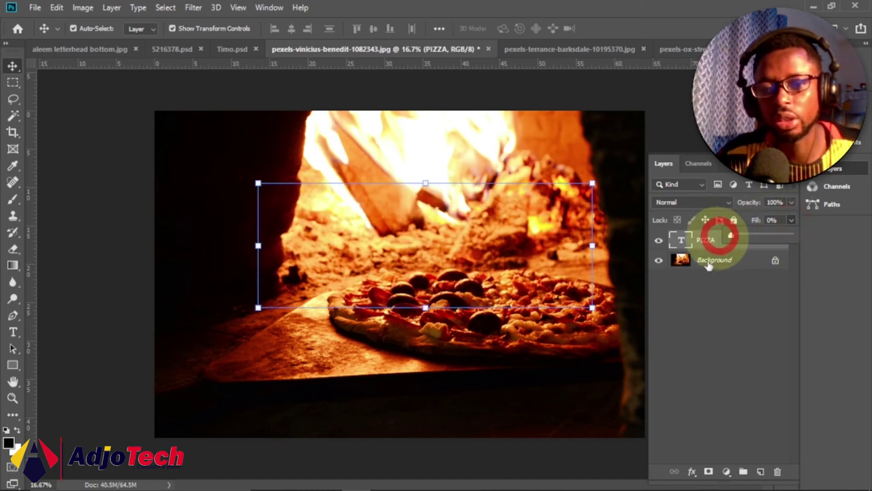
left_click(732, 322)
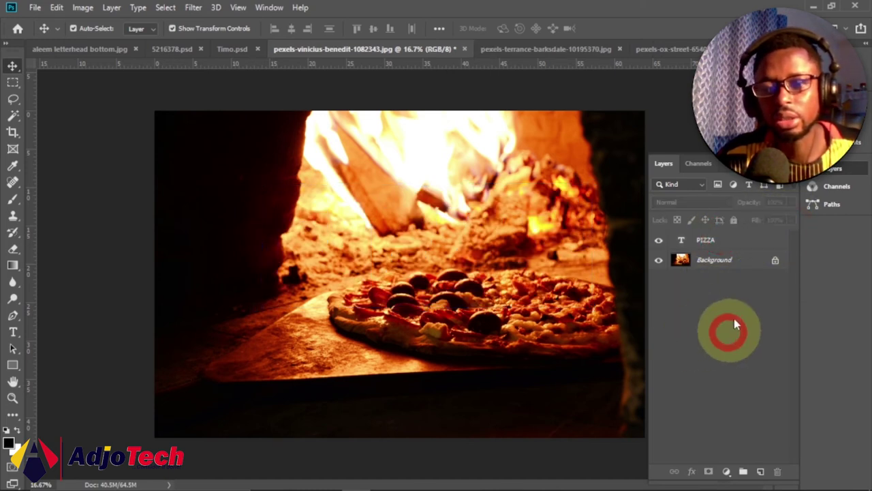
left_click(736, 246)
left_click(759, 243)
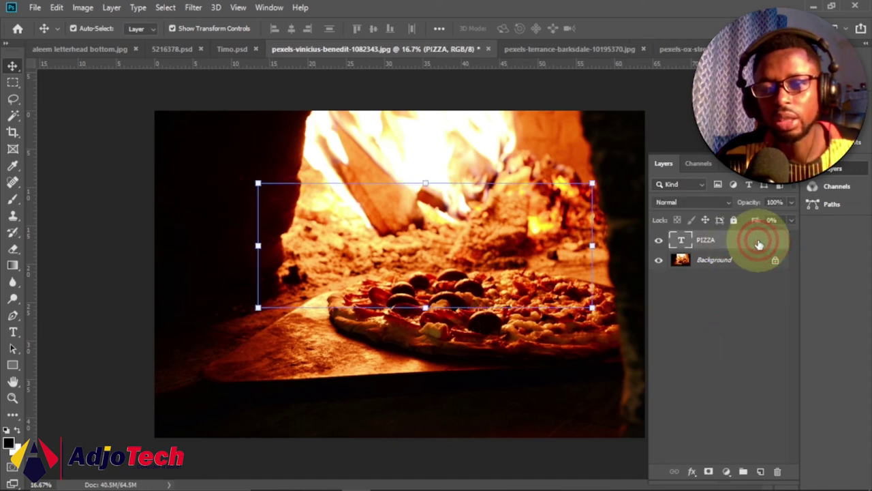
- Add a thin white Stroke and a Drop Shadow to the PIZZA layer in Layer Style
double_click(759, 244)
left_click_drag(518, 125, 722, 137)
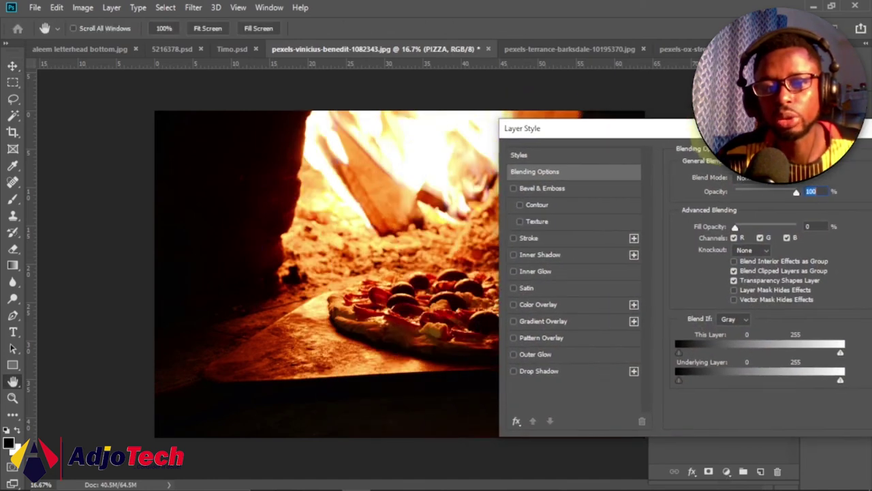
left_click(537, 238)
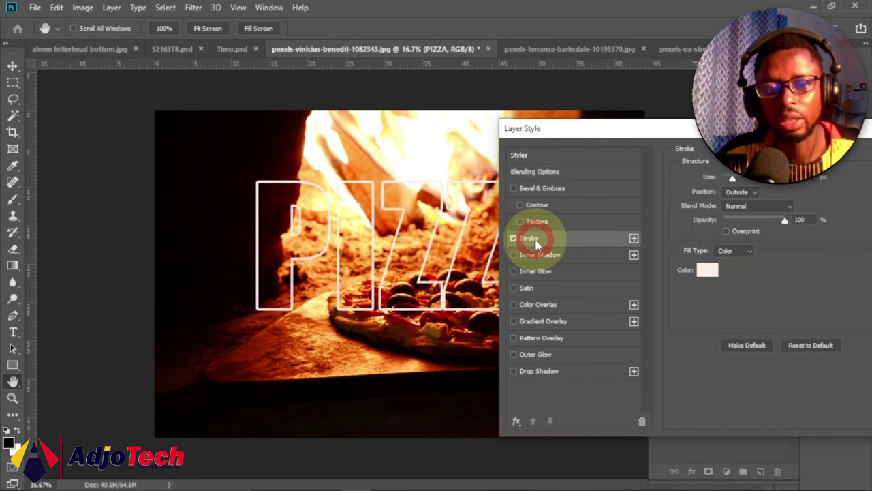
left_click_drag(733, 183, 729, 184)
left_click(564, 377)
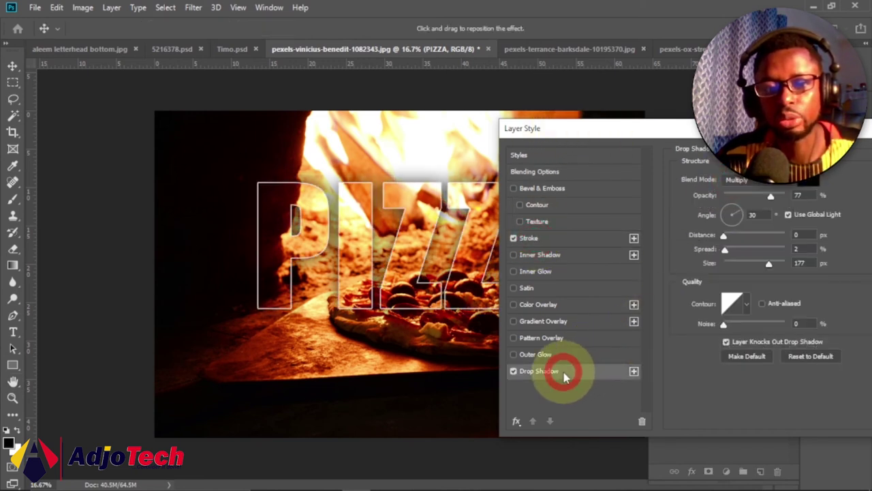
left_click_drag(580, 133, 470, 121)
left_click_drag(630, 131, 508, 137)
- Apply the PIZZA outline and shadow style, then drag the text down and slightly left across the pizza's middle
left_click(706, 163)
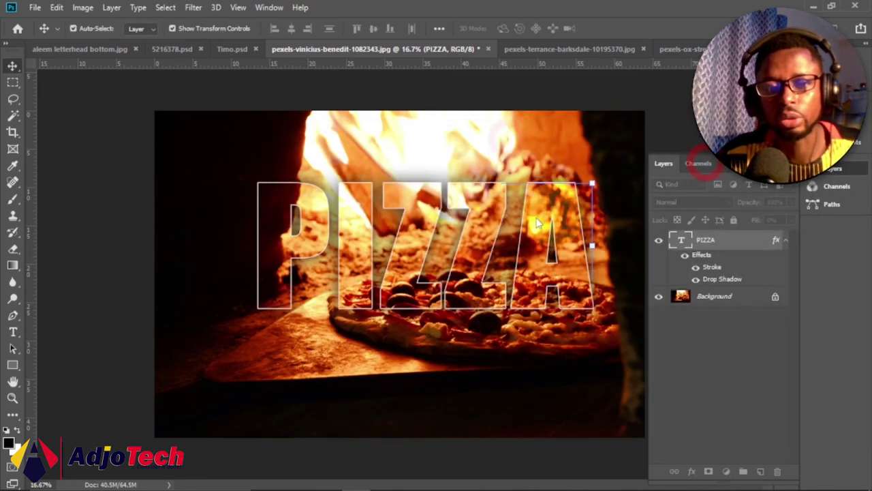
left_click_drag(415, 227, 400, 243)
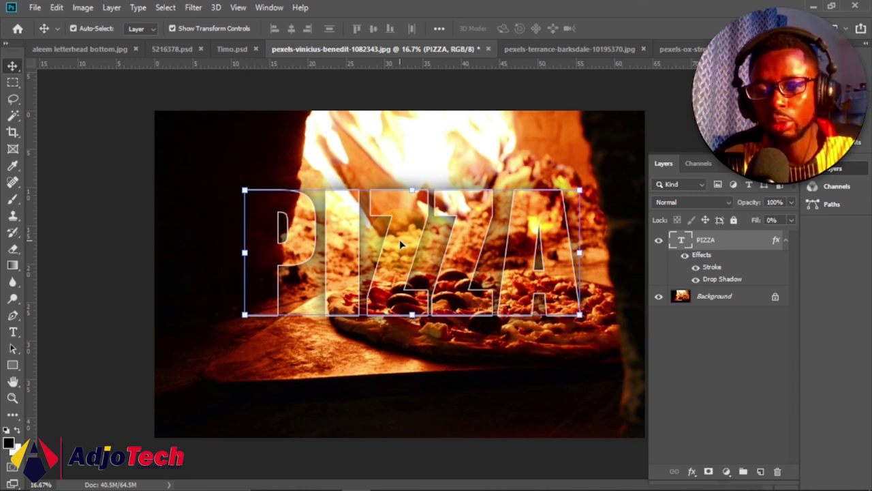
left_click_drag(401, 246, 392, 250)
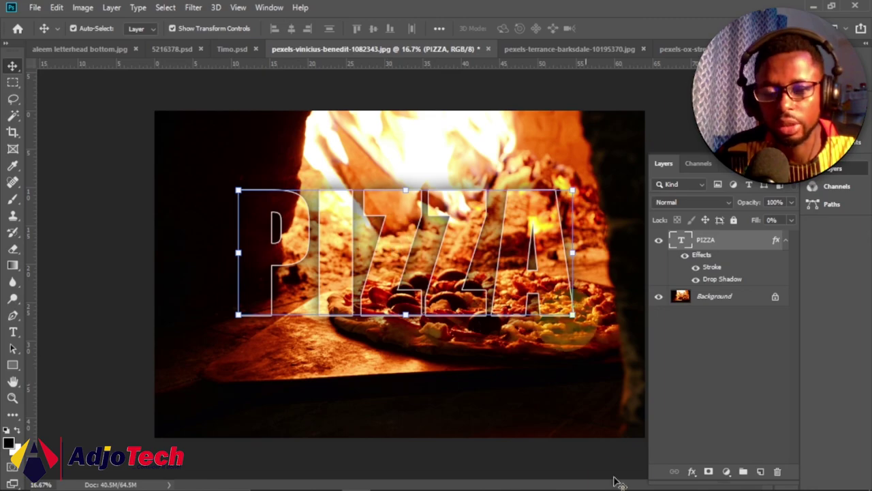